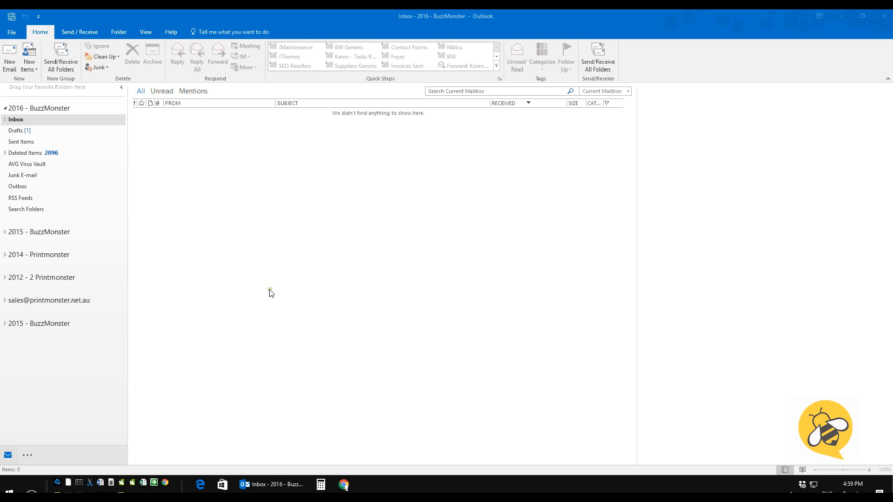
# Open Account Settings from the File tab and begin adding a new email account
pyautogui.click(12, 33)
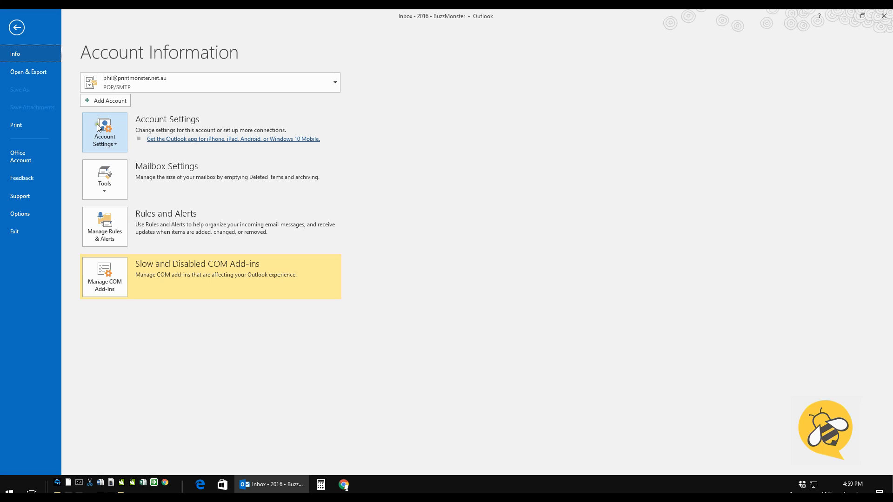
pyautogui.click(116, 141)
pyautogui.click(125, 171)
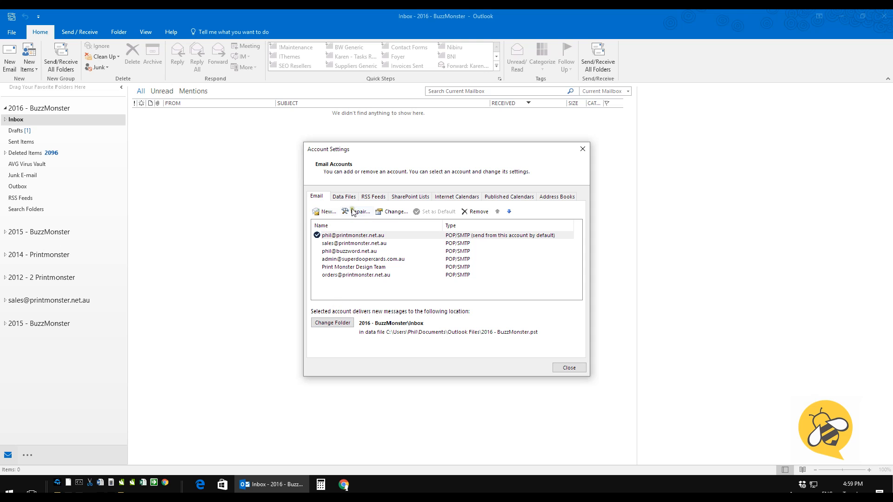
pyautogui.click(325, 212)
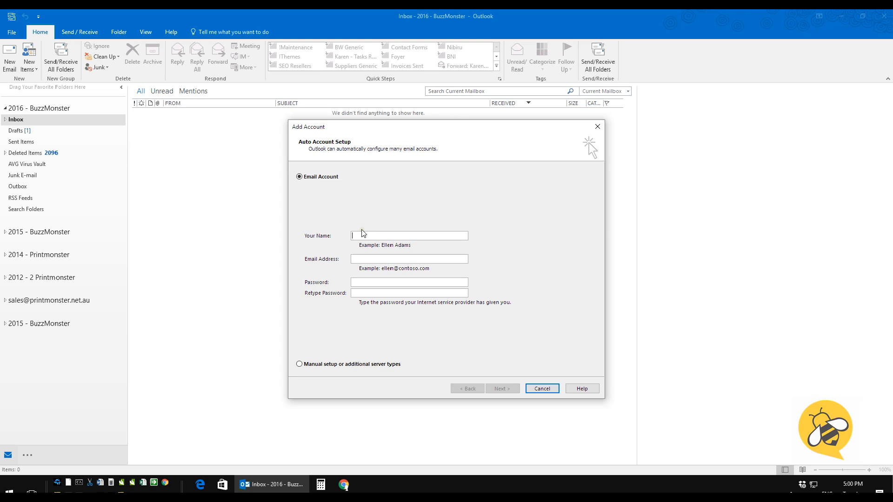
# Enter display name 'Test Display Name', the test e-mail address and password twice, choosing manual setup
pyautogui.write('Te')
pyautogui.write('st Display Name')
pyautogui.click(365, 258)
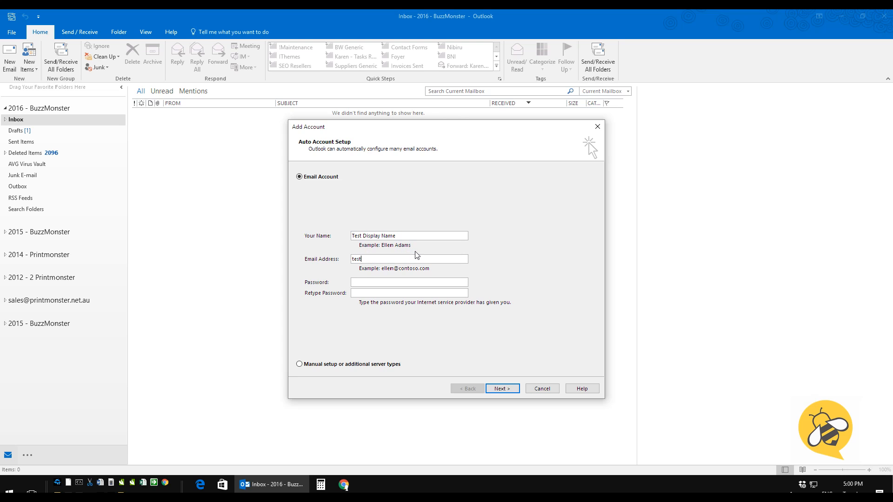
pyautogui.hotkey('ctrl', 'v')
pyautogui.click(362, 293)
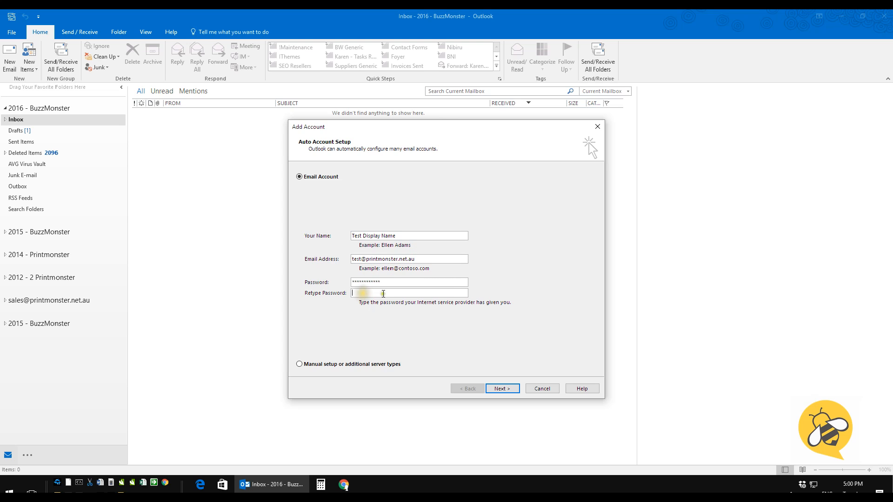
pyautogui.hotkey('ctrl', 'v')
pyautogui.click(300, 364)
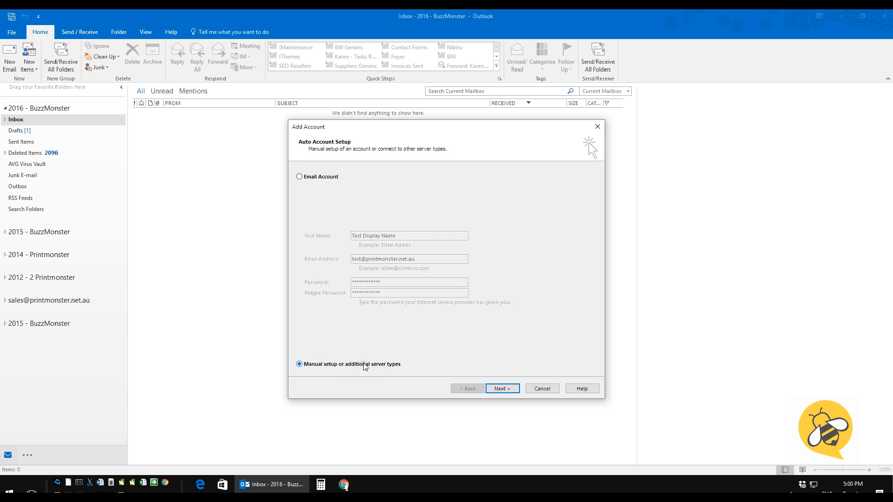
# Select POP or IMAP as the account type and advance to the server settings
pyautogui.click(507, 388)
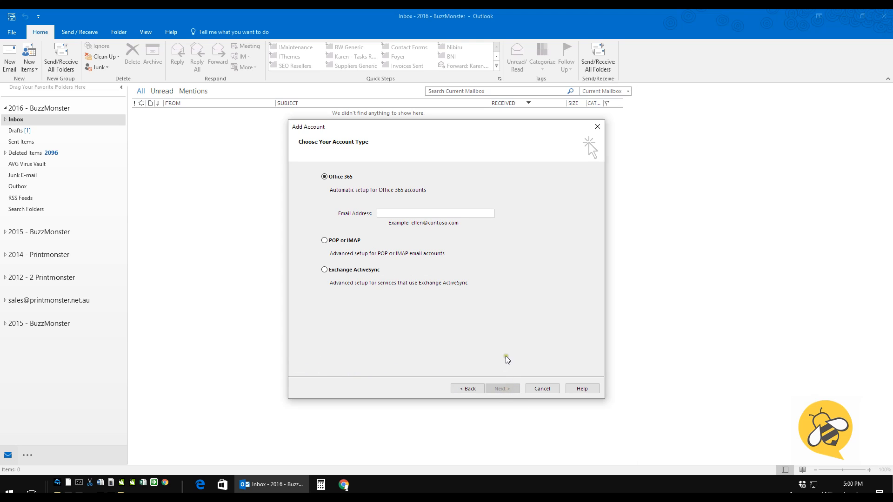
pyautogui.click(330, 242)
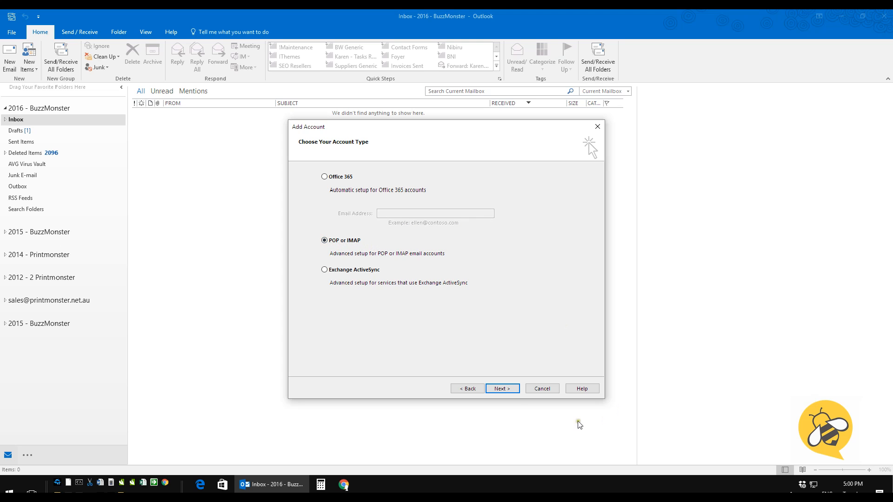
pyautogui.click(510, 393)
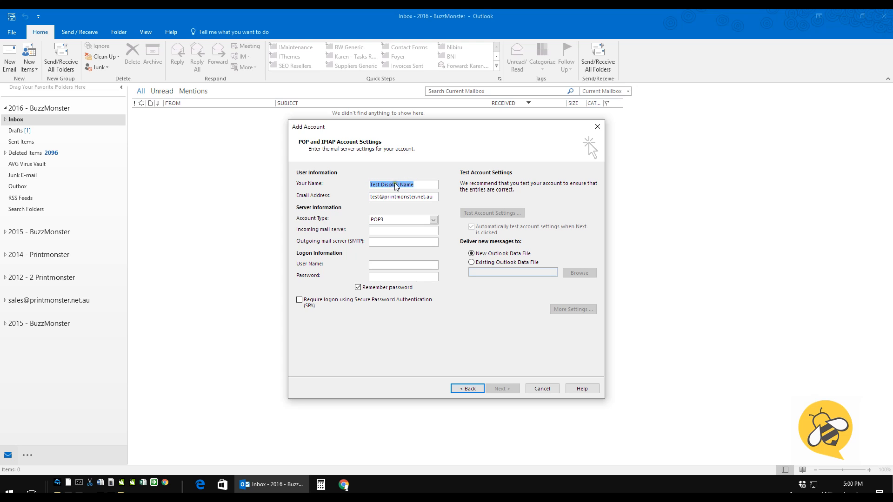
# Set incoming and outgoing mail servers to host2.buzzword.net.au and enter the account's user name
pyautogui.click(416, 186)
pyautogui.click(385, 231)
pyautogui.write('host2.buzzword.net.au')
pyautogui.click(376, 240)
pyautogui.write('host2.buzz')
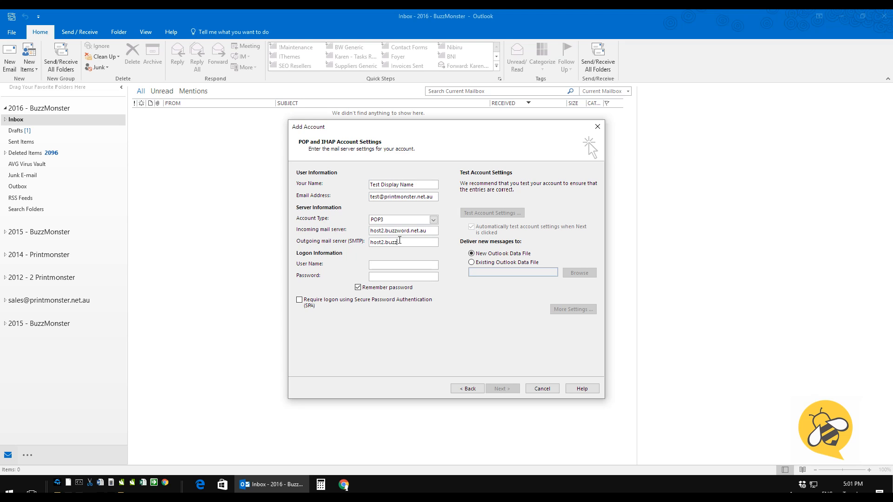
pyautogui.write('word')
pyautogui.write('.net')
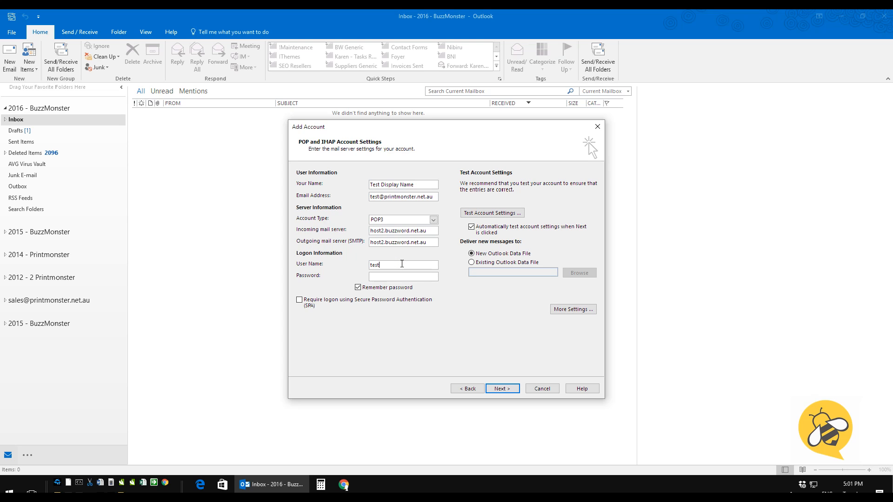
# Paste the account password and turn off automatic testing of the account settings
pyautogui.click(395, 277)
pyautogui.hotkey('ctrl', 'v')
pyautogui.click(475, 230)
pyautogui.click(575, 309)
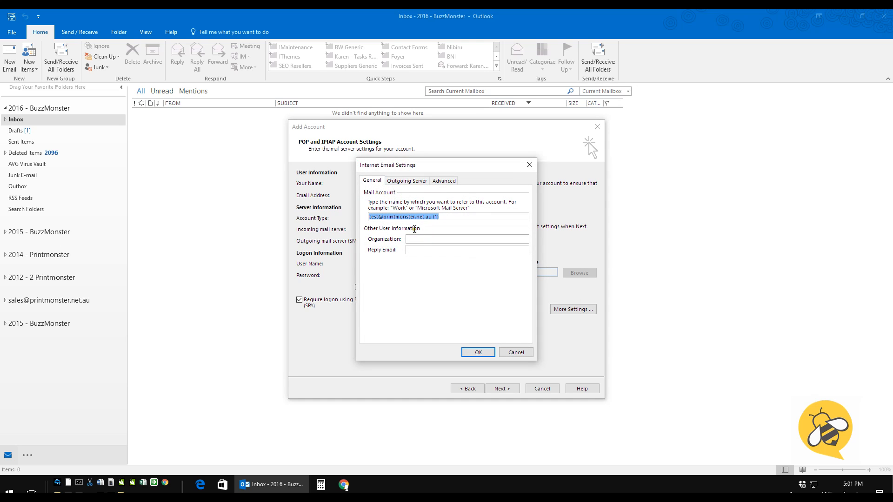
# Make the outgoing SMTP server require authentication on the Outgoing Server tab
pyautogui.click(407, 181)
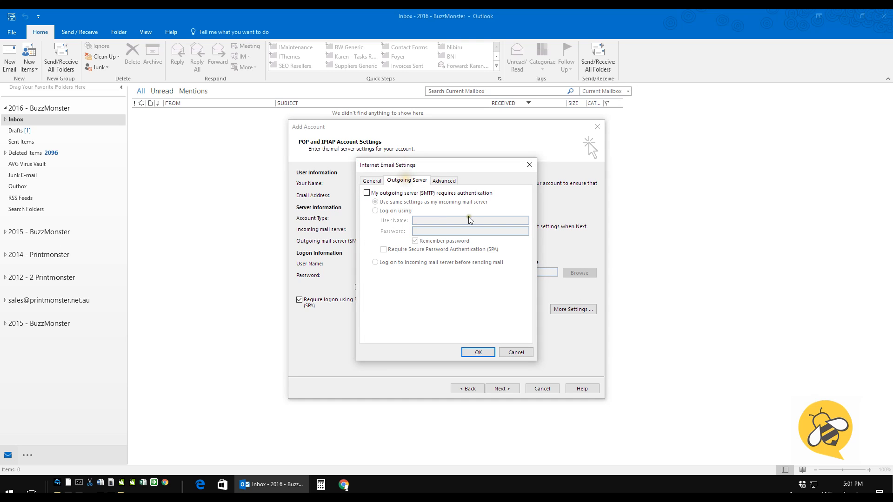
pyautogui.click(367, 193)
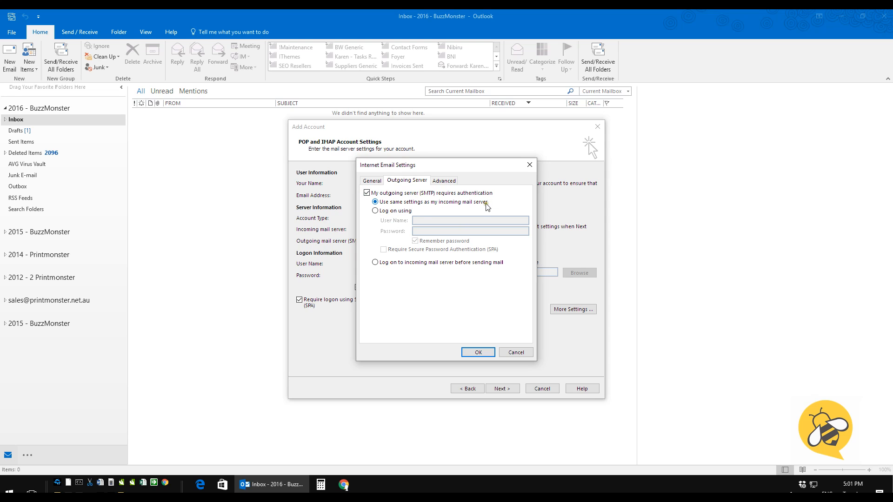
pyautogui.click(444, 180)
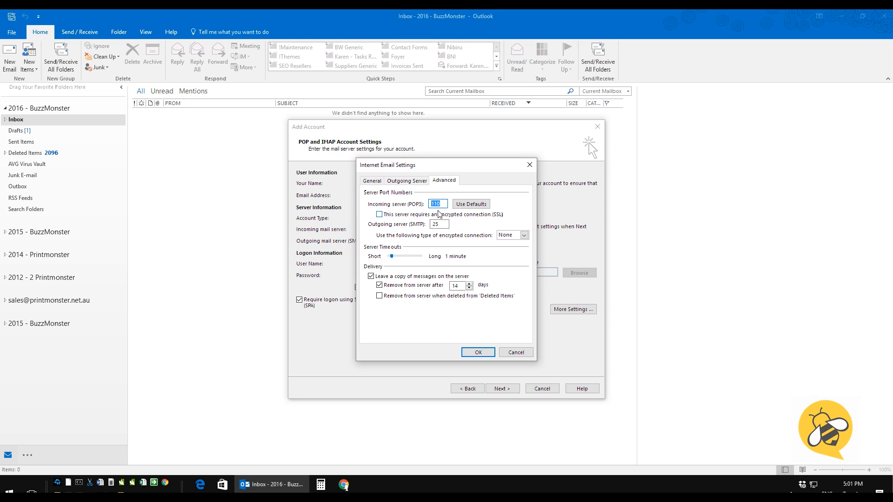
# Use SSL with incoming POP3 port 995 and outgoing SMTP port 465, then confirm
pyautogui.write('995')
pyautogui.doubleClick(432, 225)
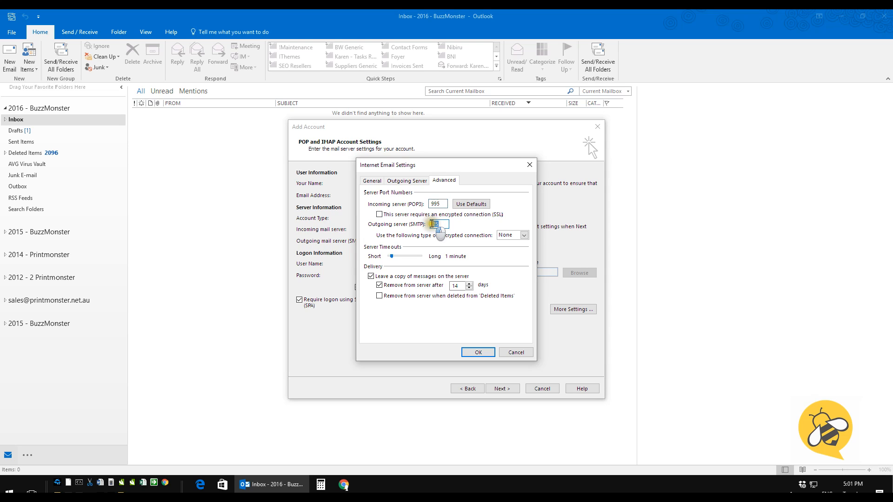
pyautogui.write('46')
pyautogui.click(379, 215)
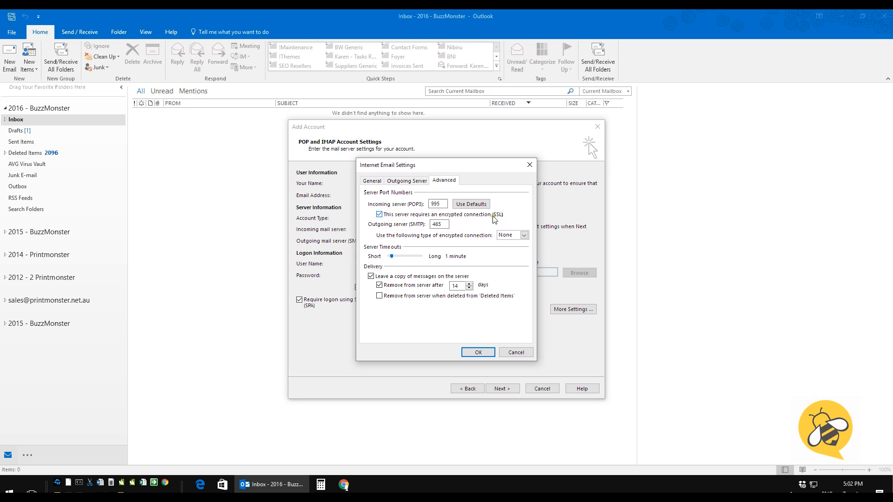
pyautogui.click(511, 235)
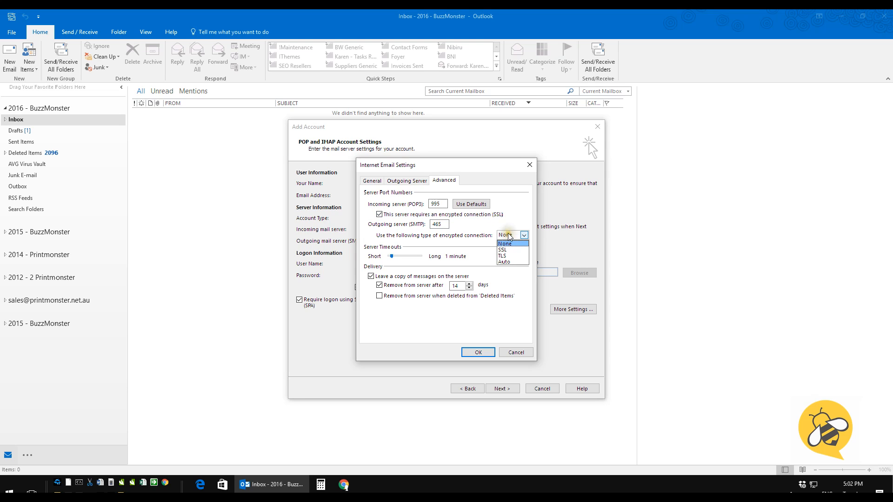
pyautogui.click(503, 250)
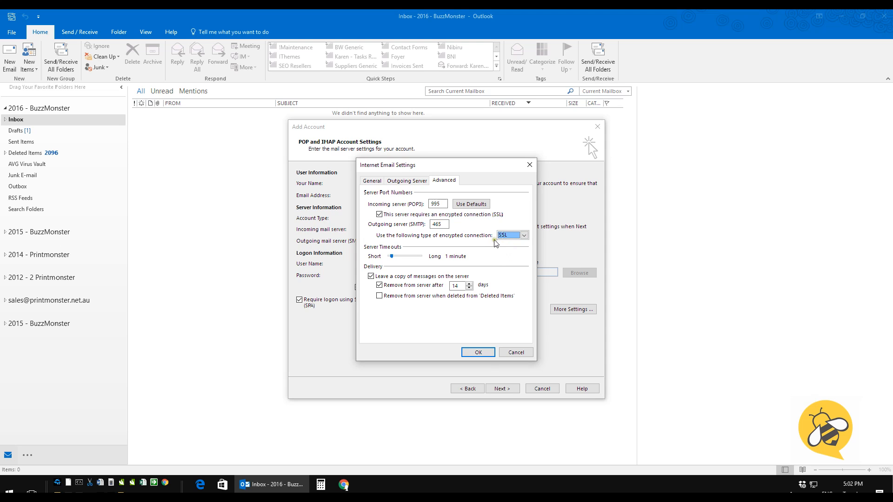
pyautogui.click(478, 352)
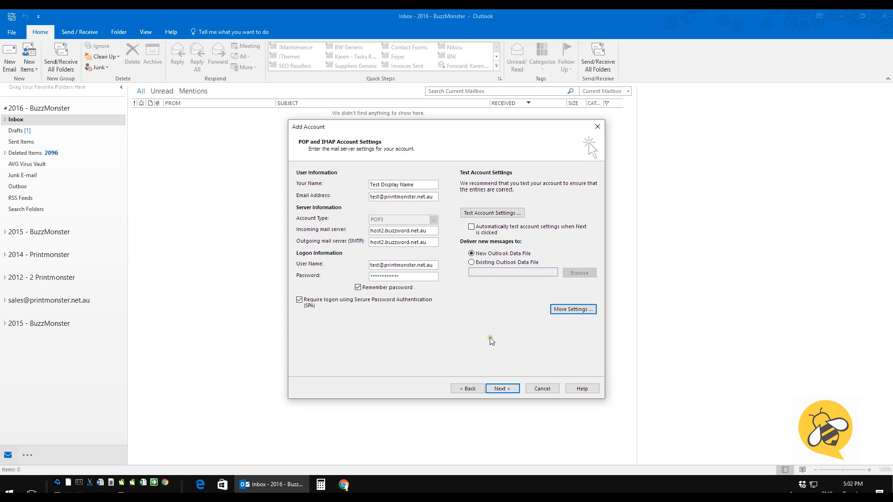
# Complete the new account wizard and close the Account Settings dialog
pyautogui.click(502, 389)
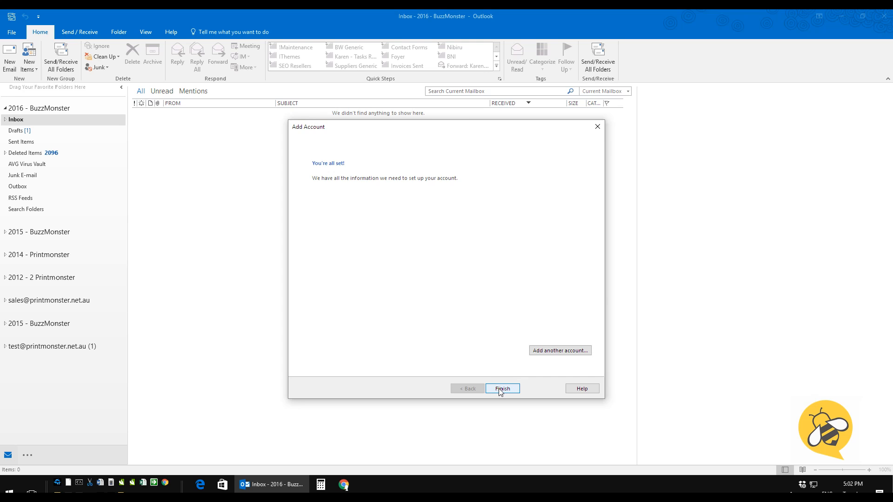
pyautogui.click(501, 389)
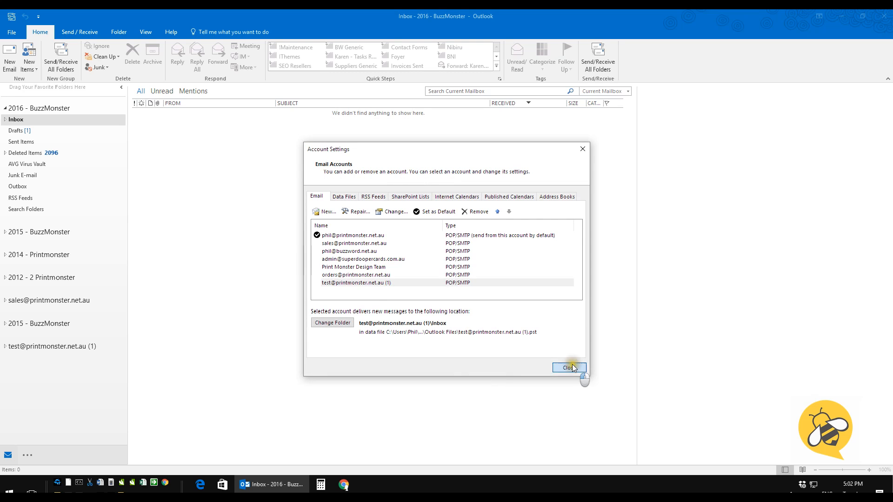
pyautogui.click(571, 368)
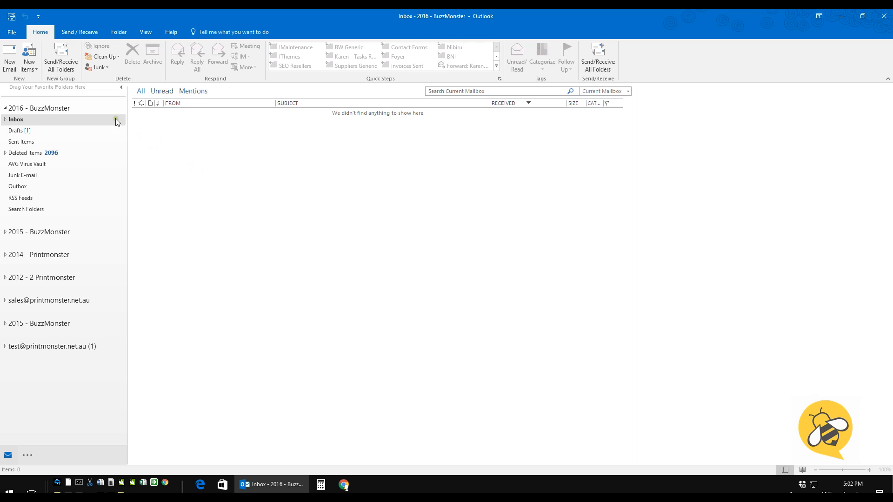
# Start a new email from the test account, addressed to the test account's own address
pyautogui.click(10, 58)
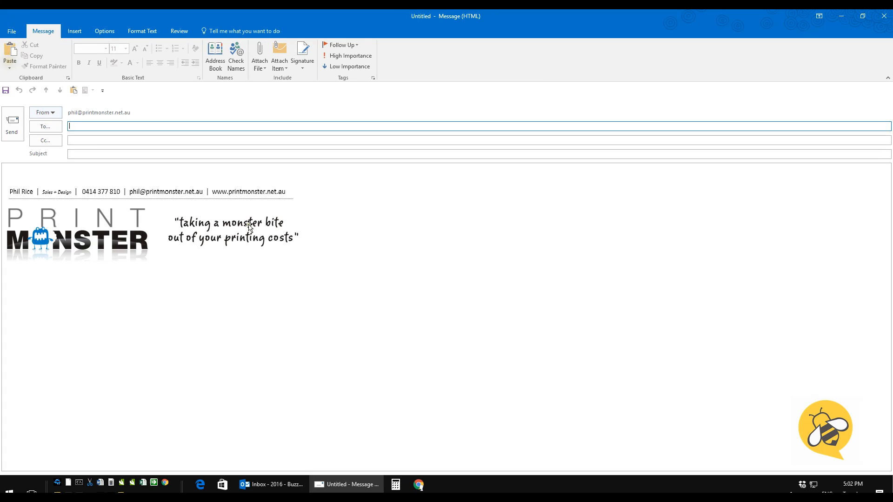
pyautogui.click(46, 112)
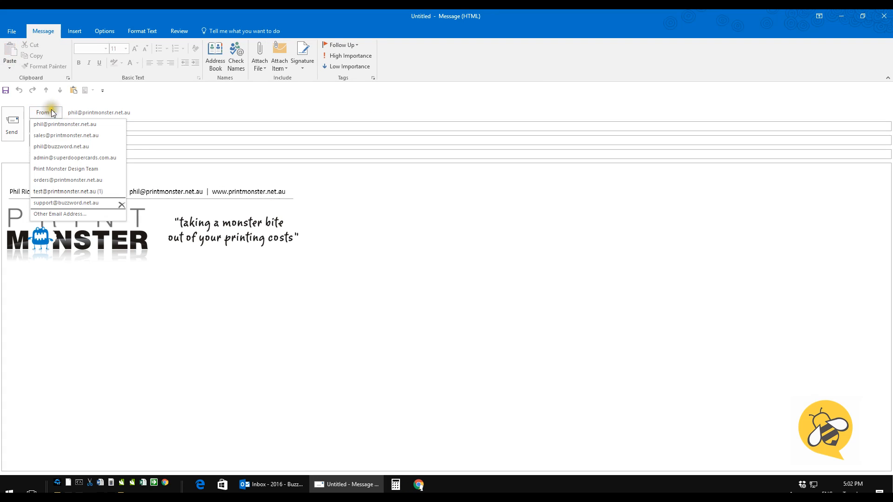
pyautogui.click(73, 191)
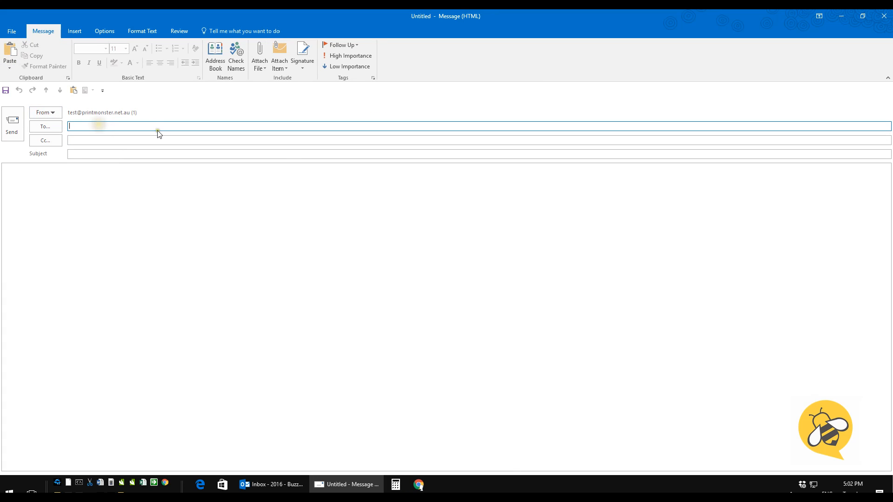
pyautogui.write('test')
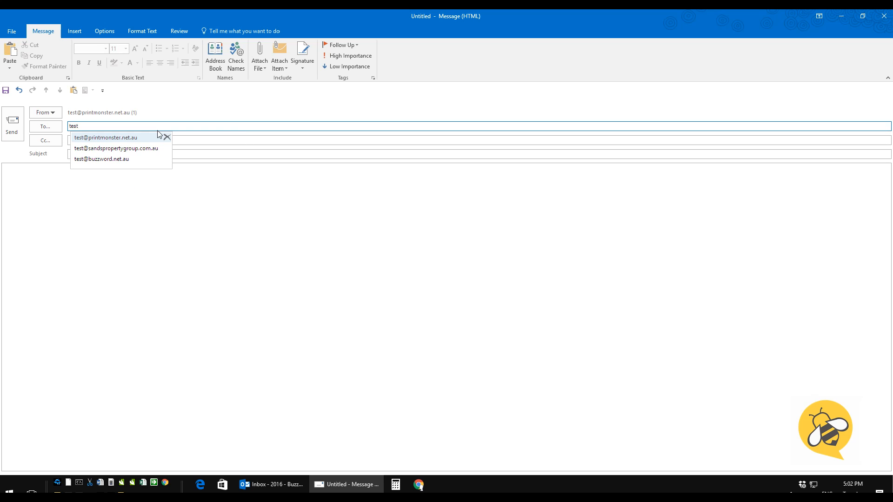
pyautogui.click(110, 139)
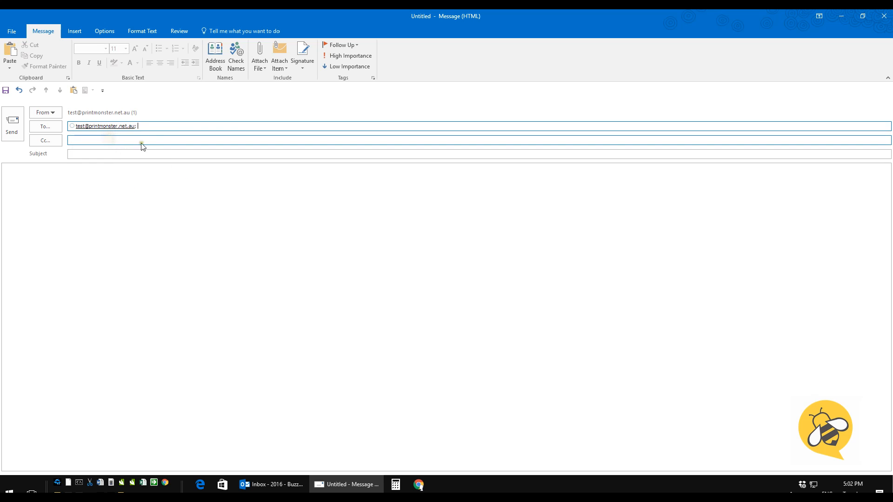
# Give it subject 'Test Only' and body 'Blah blah.', then send it
pyautogui.click(89, 154)
pyautogui.write('Test Only')
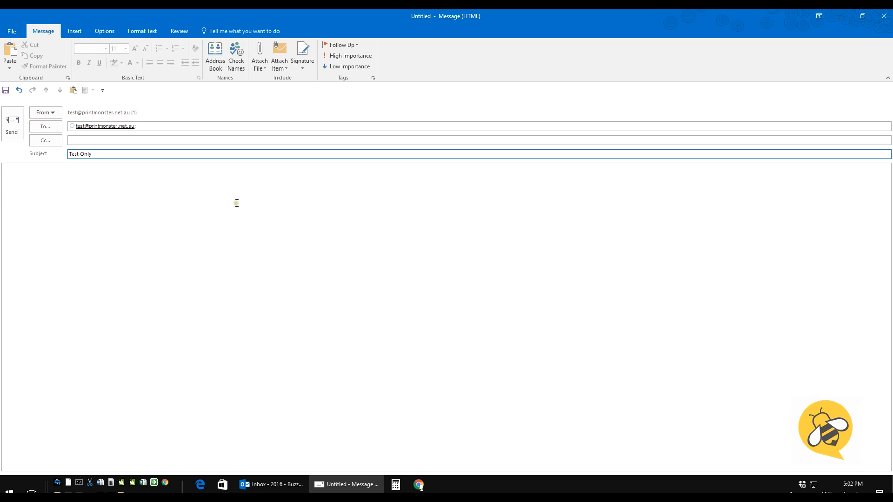
pyautogui.click(230, 207)
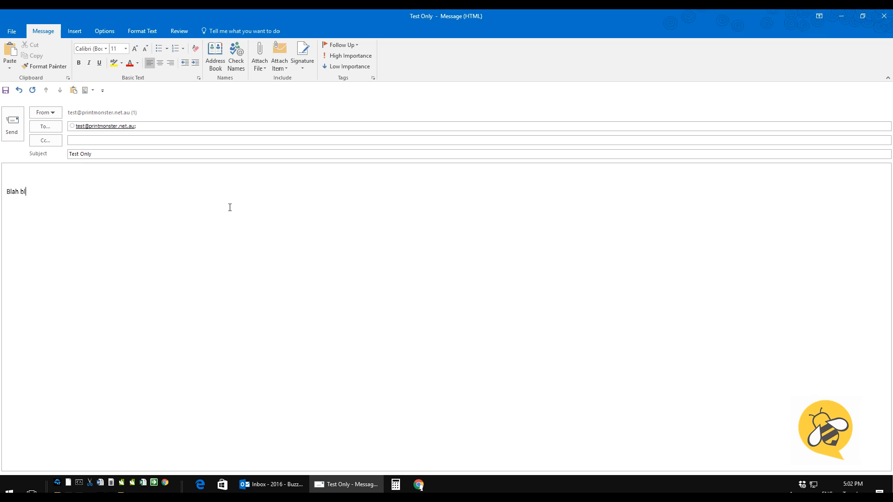
pyautogui.click(12, 124)
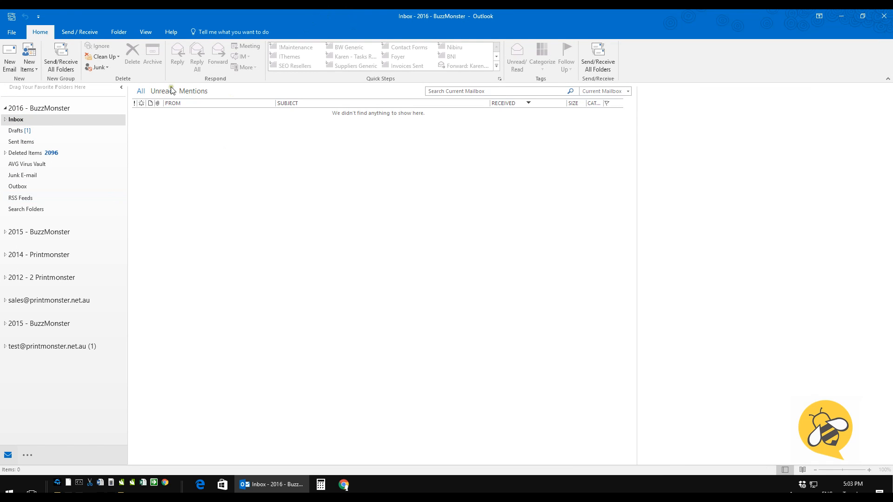
# Run Send/Receive All Folders and open the test account's Inbox to view 'Test Only'
pyautogui.click(58, 61)
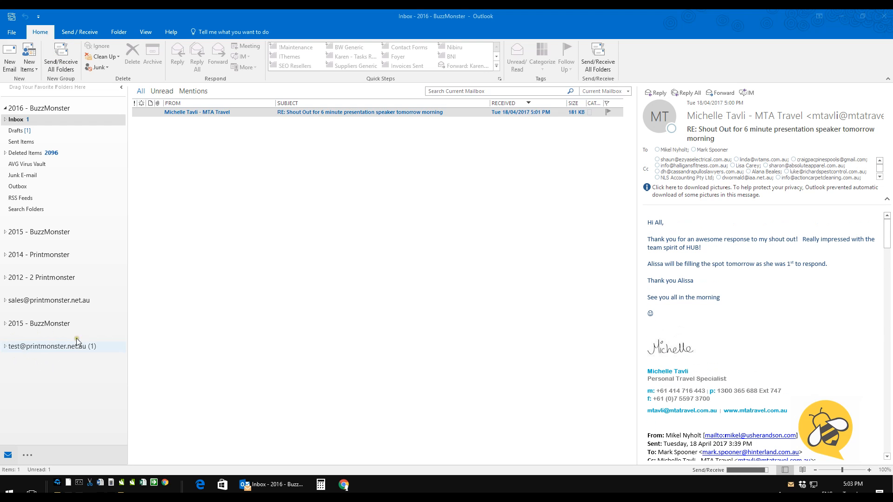
pyautogui.click(41, 345)
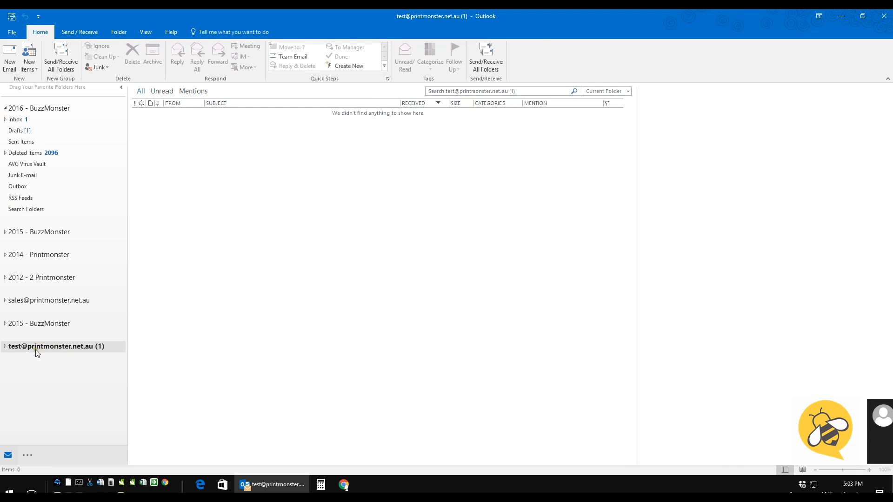
pyautogui.click(5, 347)
pyautogui.click(19, 357)
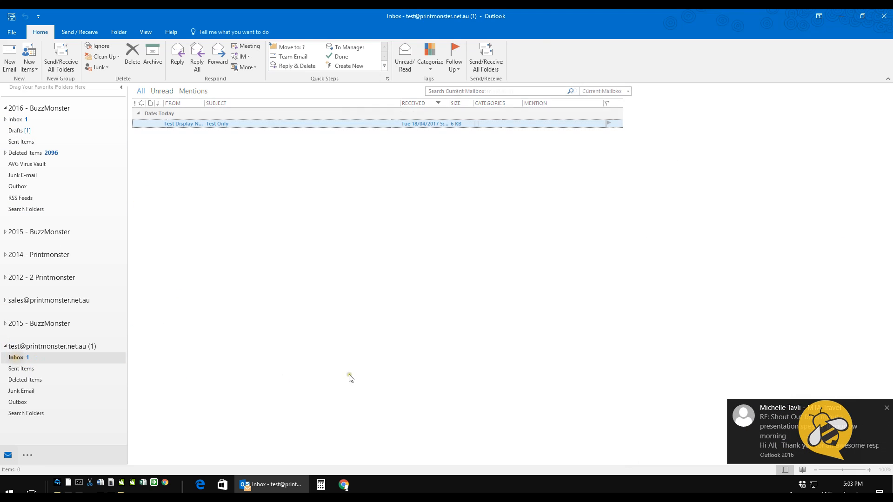